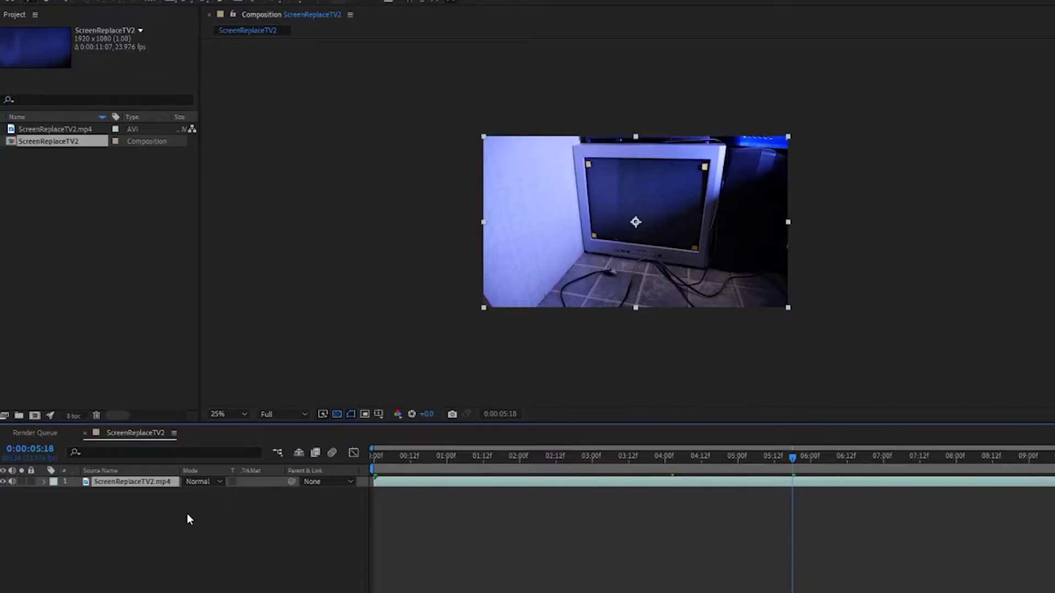
# - Create a 1920 x 1080 px green solid named "Green Screen" above the TV footage and hide it
pyautogui.rightClick(188, 519)
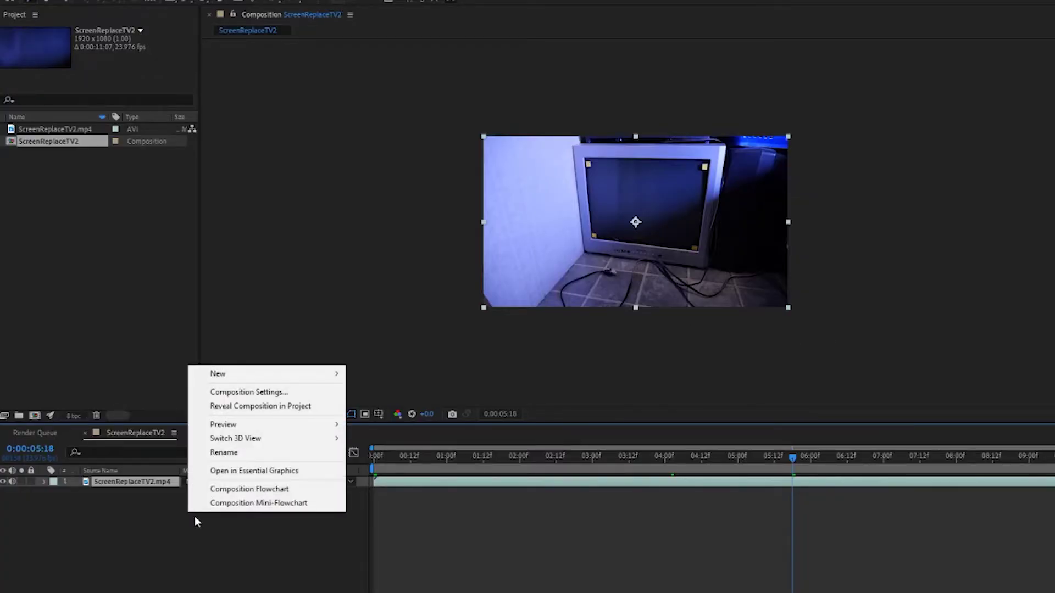
pyautogui.moveTo(279, 378)
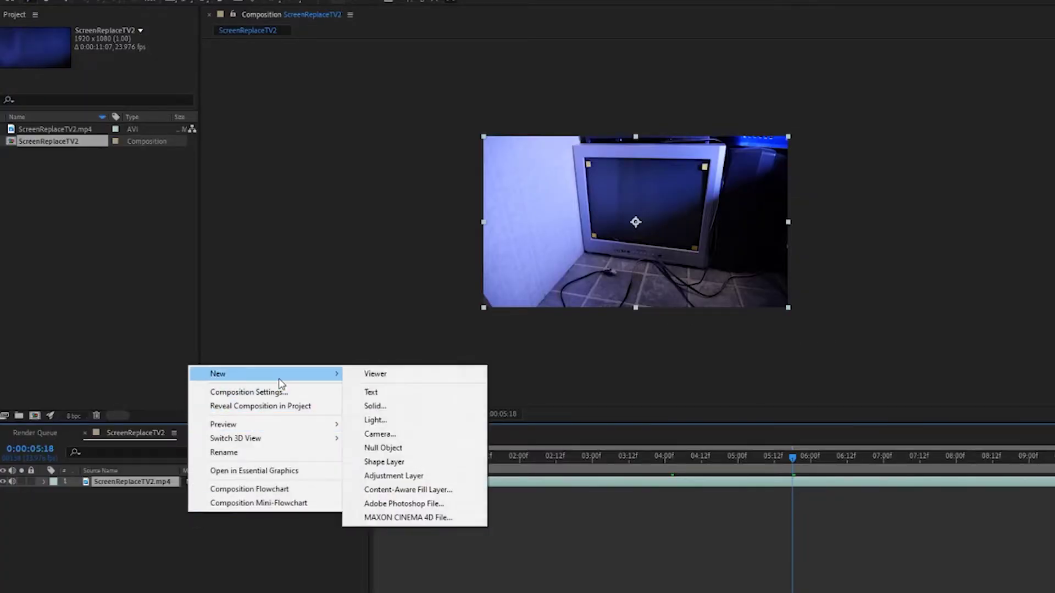
pyautogui.click(385, 406)
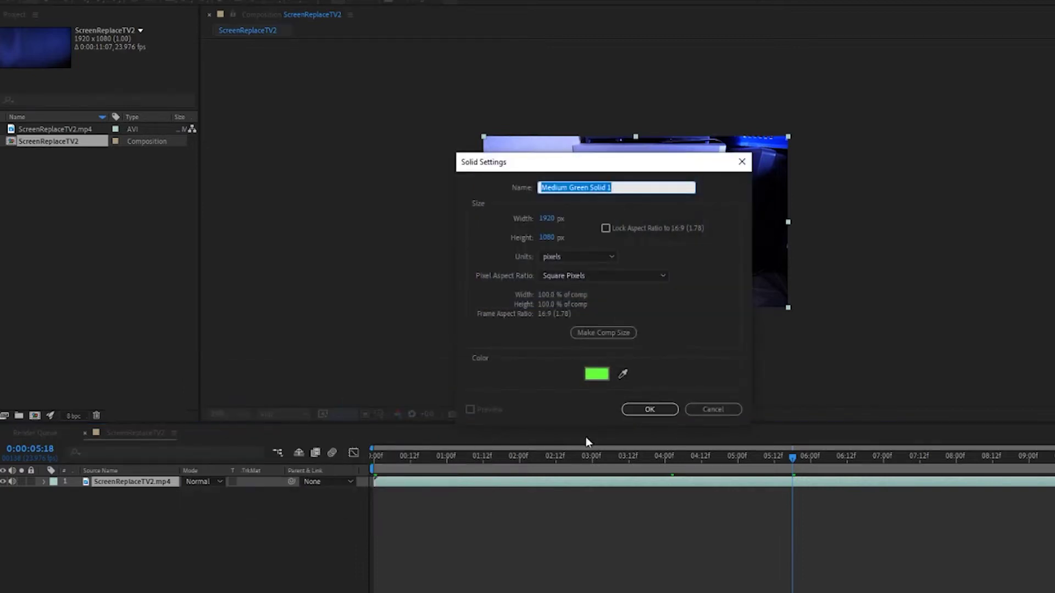
pyautogui.write('Green Screen')
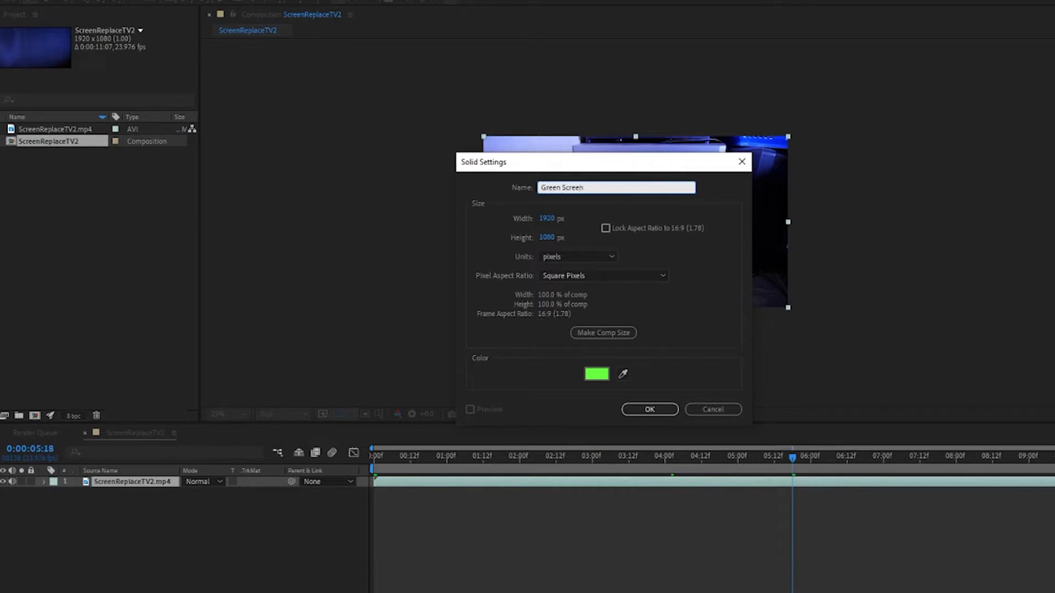
pyautogui.click(647, 410)
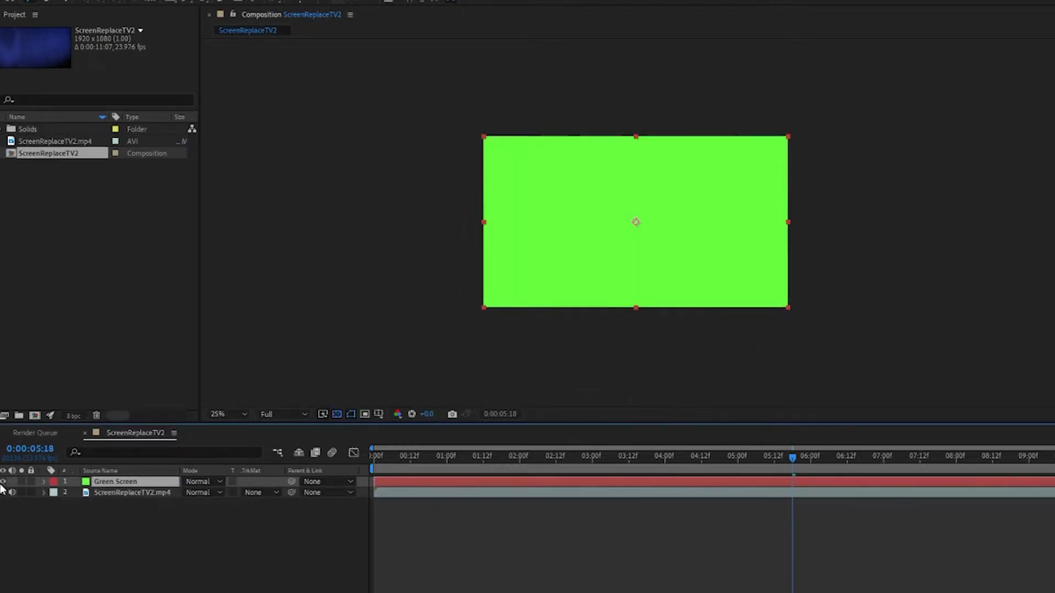
pyautogui.click(3, 481)
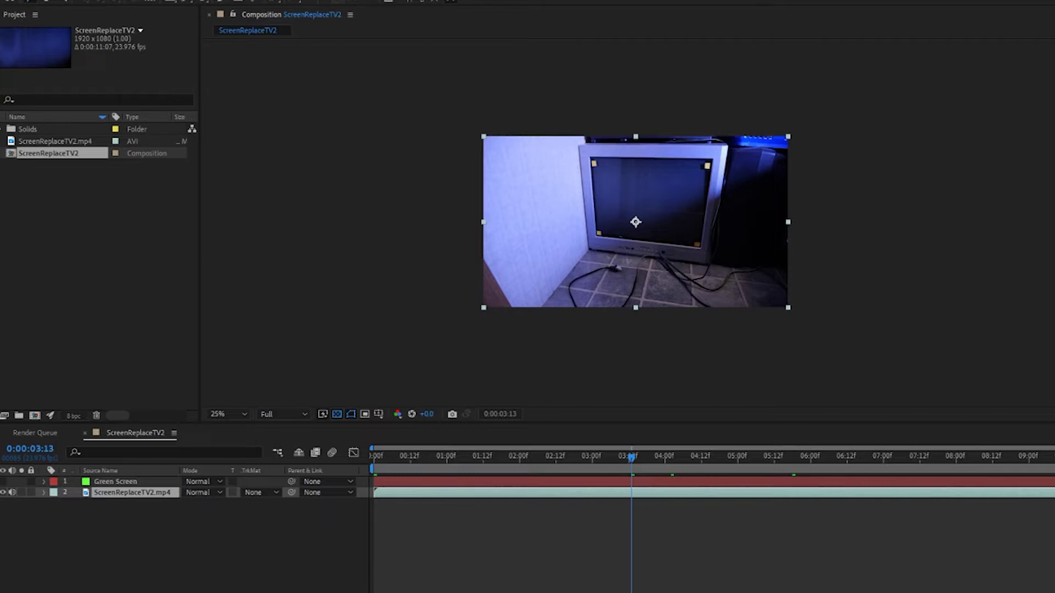
# - Apply the Mocha AE effect to the ScreenReplaceTV2.mp4 layer and launch Mocha
pyautogui.moveTo(1054, 120); pyautogui.dragTo(126, 495)
pyautogui.click(53, 73)
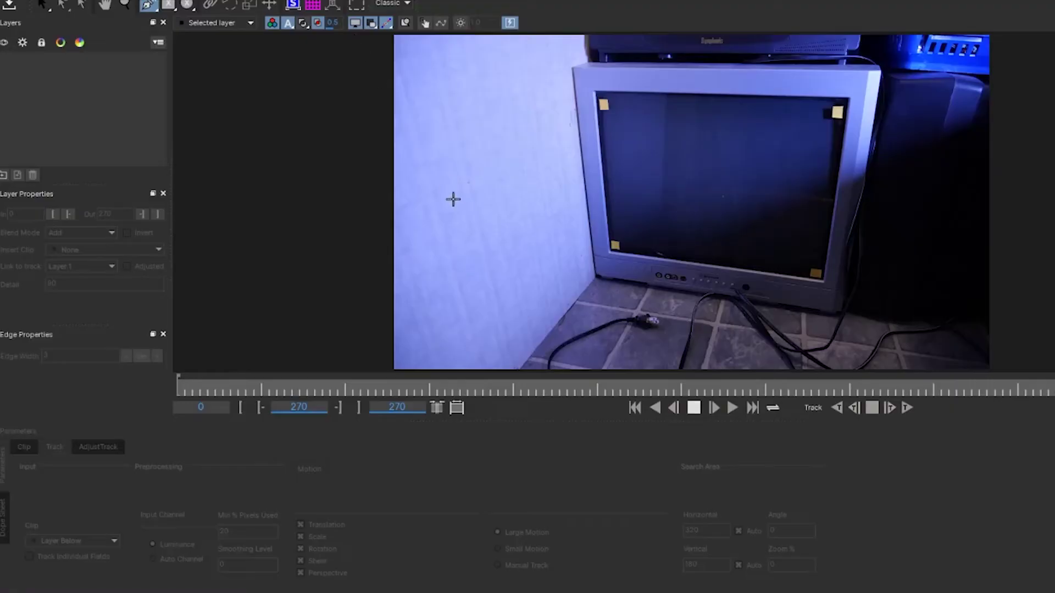
# - Draw a closed spline with cut corners around the outside of the TV's frame
pyautogui.click(552, 81)
pyautogui.click(570, 56)
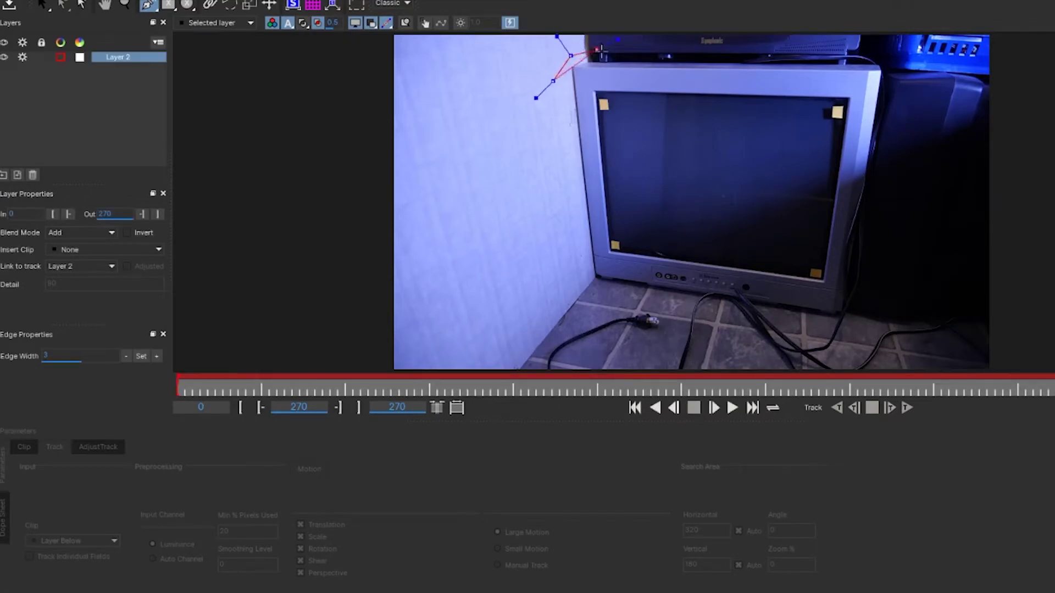
pyautogui.click(885, 56)
pyautogui.click(862, 311)
pyautogui.click(836, 324)
pyautogui.click(601, 304)
pyautogui.click(582, 283)
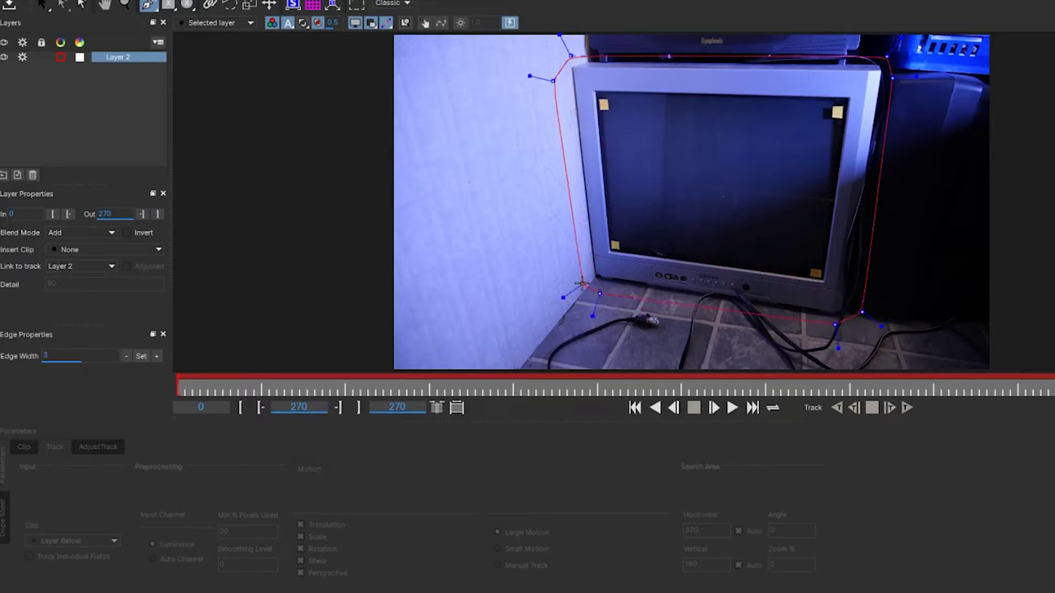
pyautogui.rightClick(584, 286)
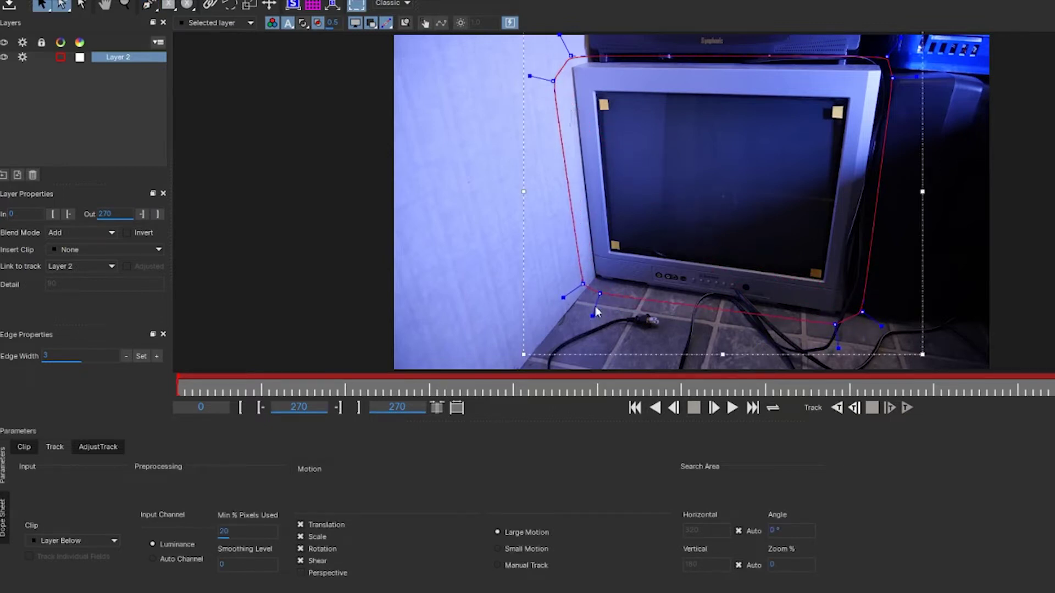
# - Include Perspective in the tracked motion and track the TV outline backwards through the clip
pyautogui.click(300, 574)
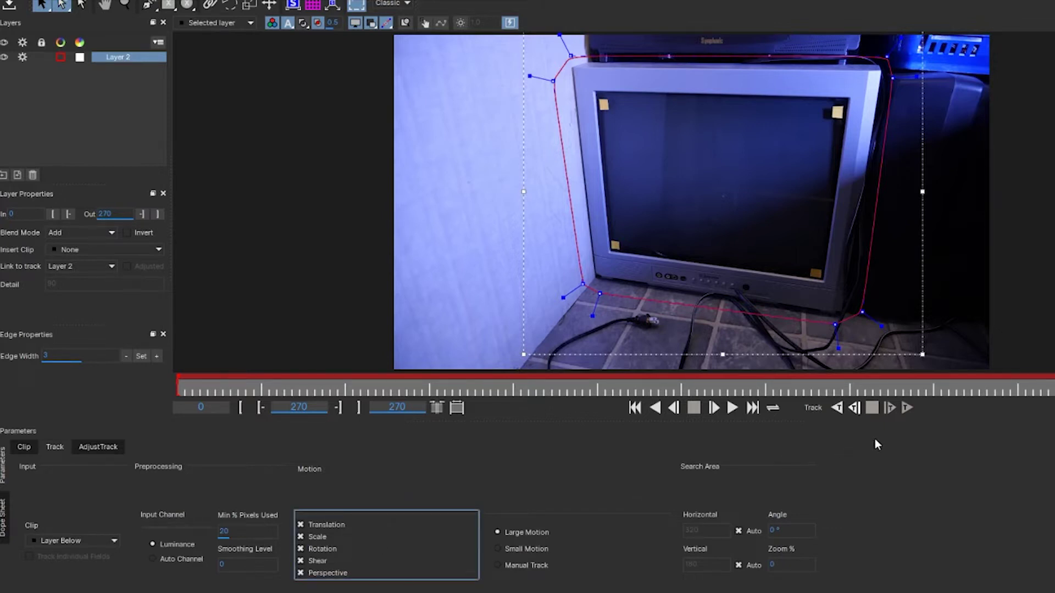
pyautogui.click(837, 409)
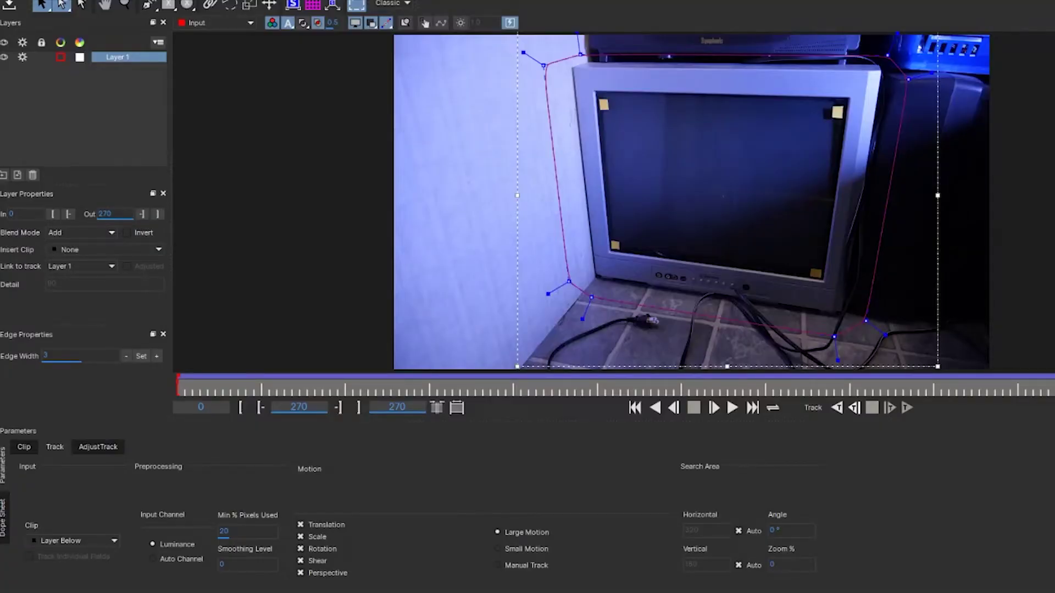
# - Fit the planar surface's corners to the TV screen's corners and check the track against the grid throughout the clip
pyautogui.click(293, 6)
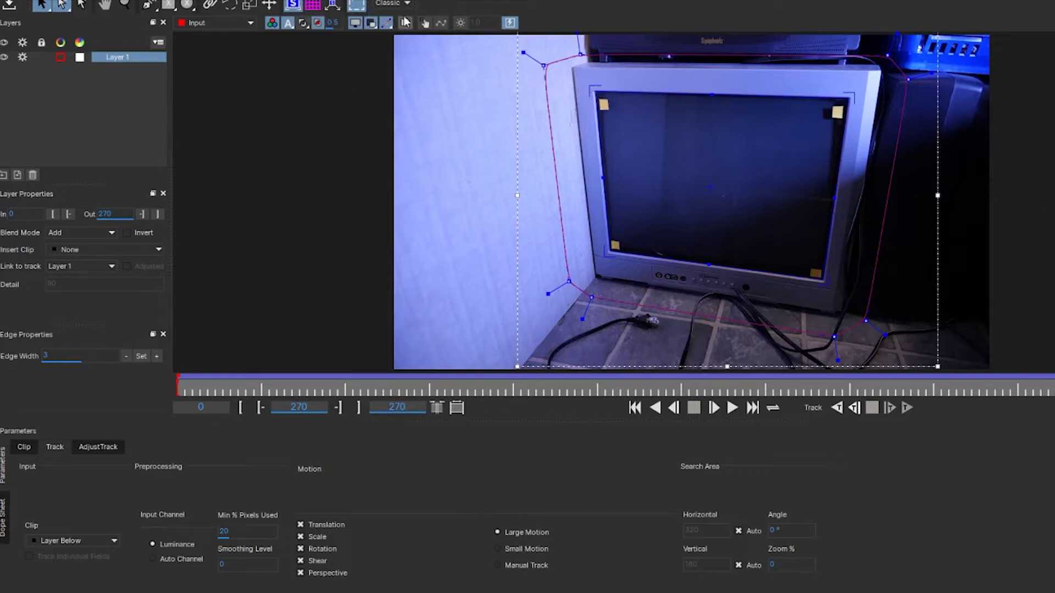
pyautogui.moveTo(597, 89); pyautogui.dragTo(622, 104)
pyautogui.moveTo(595, 88); pyautogui.dragTo(595, 86)
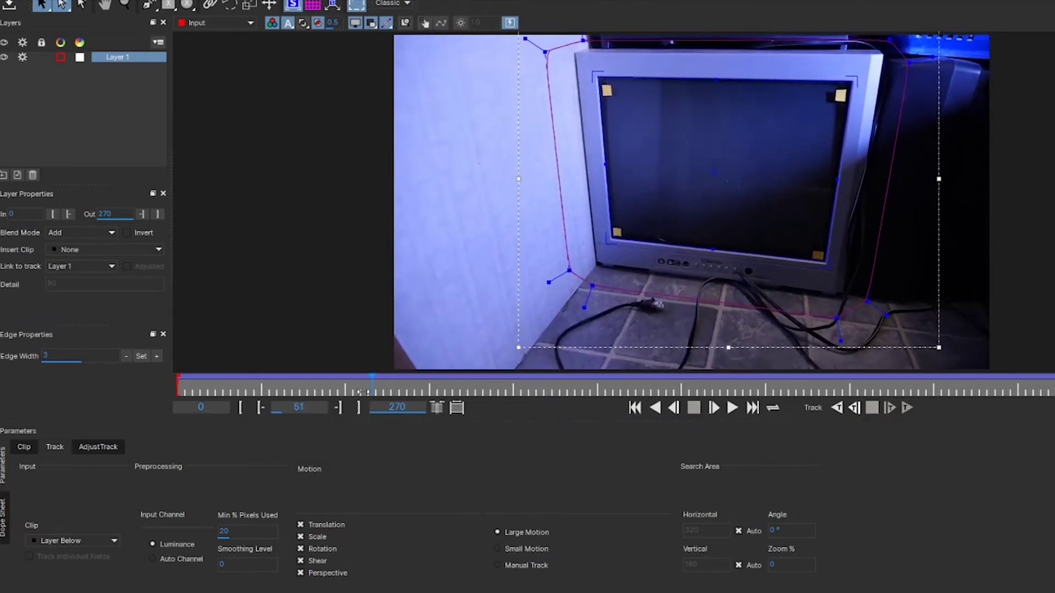
pyautogui.moveTo(349, 389); pyautogui.dragTo(421, 389)
pyautogui.press('space')
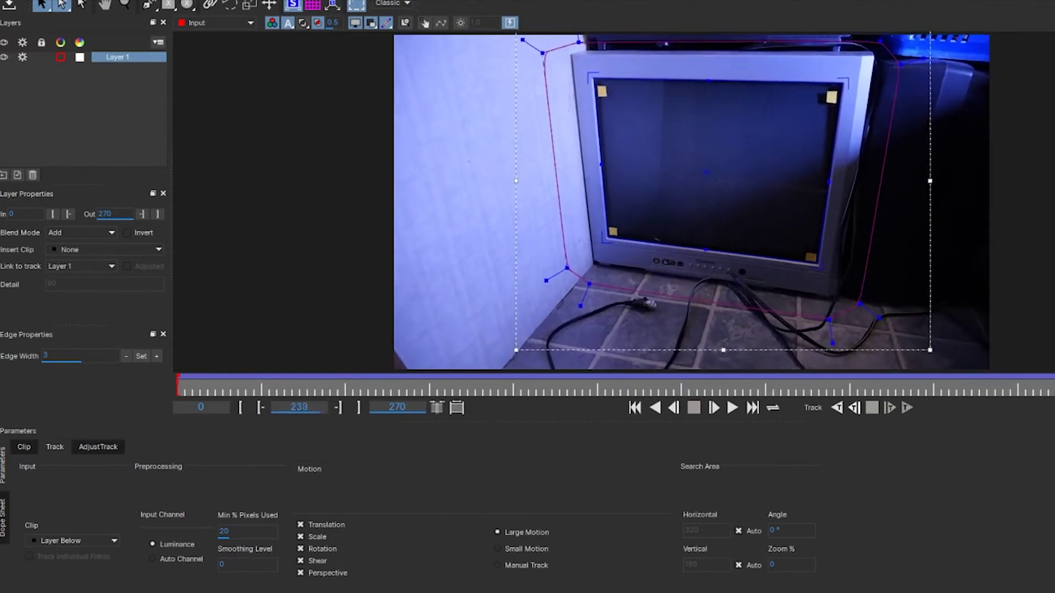
pyautogui.click(313, 6)
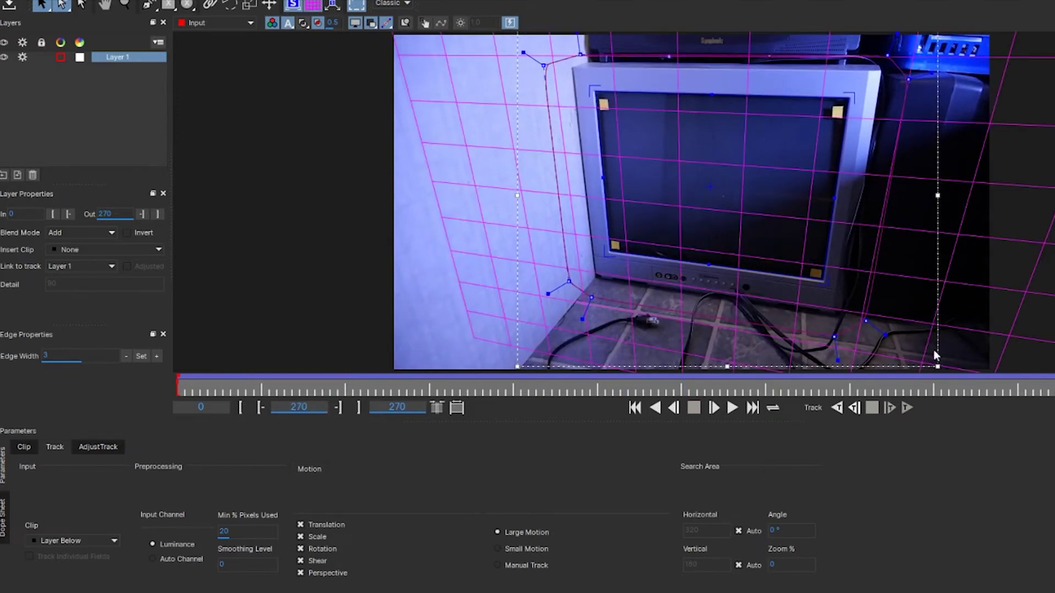
pyautogui.moveTo(1018, 393); pyautogui.dragTo(267, 394)
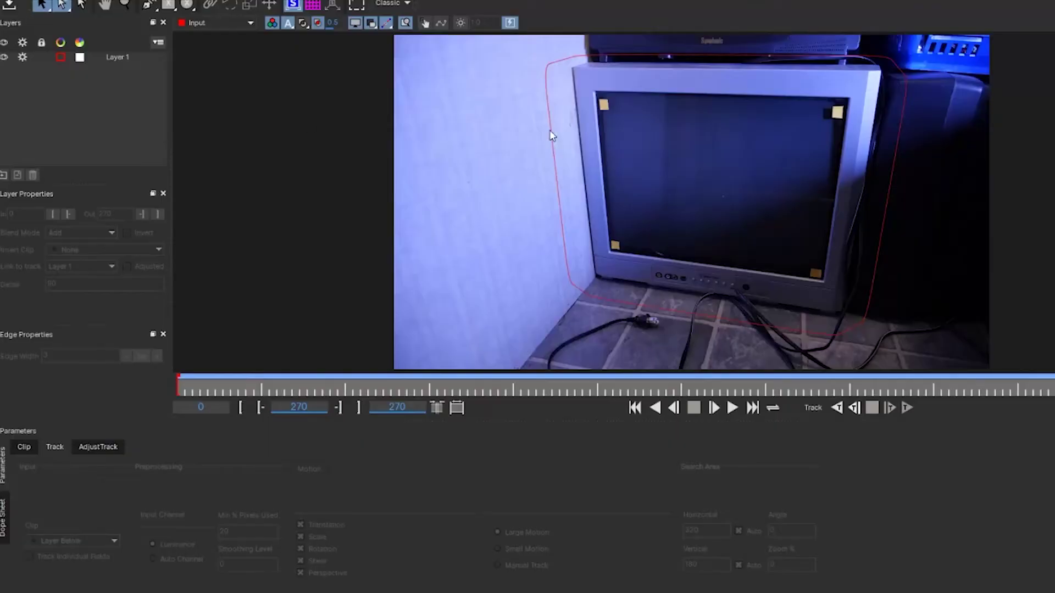
# - Save the Mocha project and, back in After Effects, create the track data for the footage layer
pyautogui.click(11, 3)
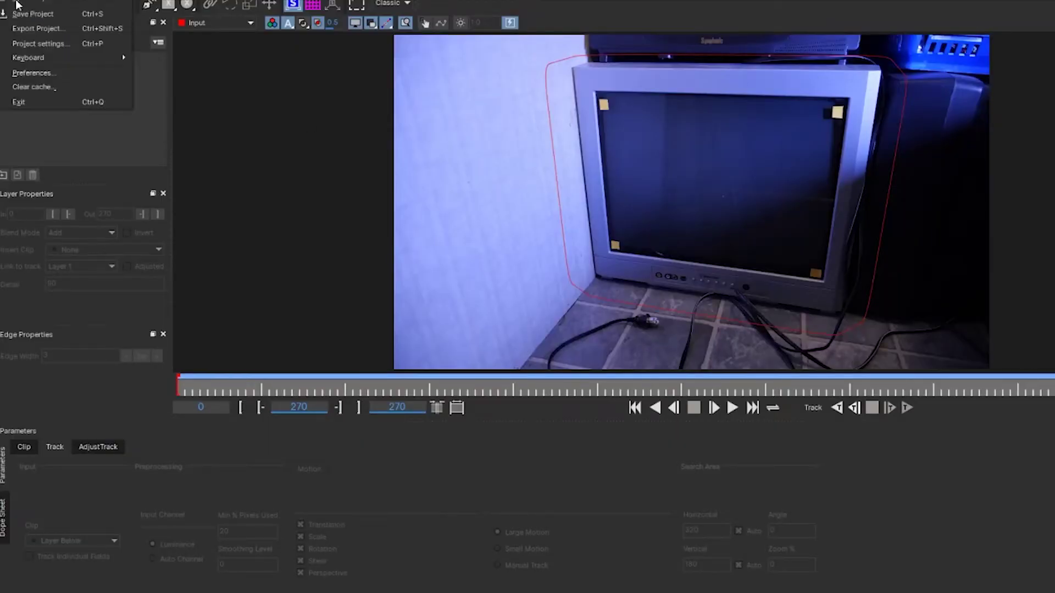
pyautogui.click(188, 88)
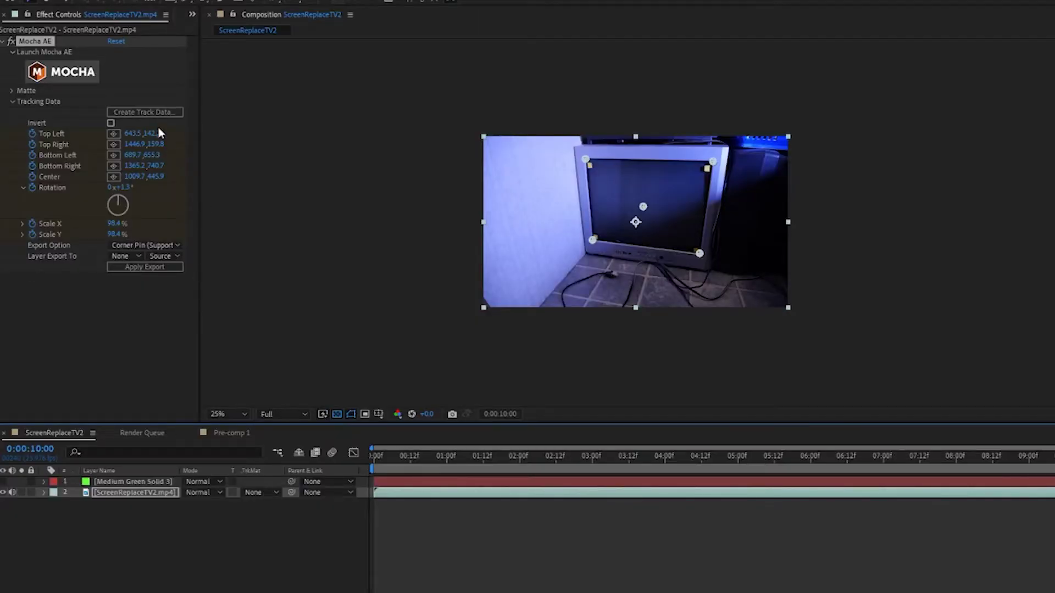
pyautogui.click(151, 111)
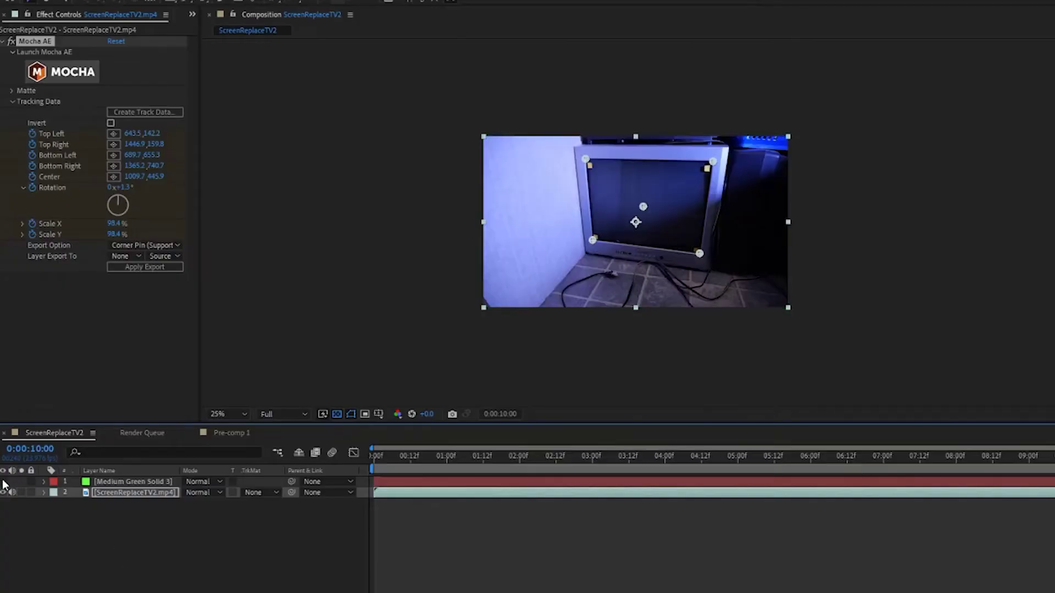
# - Unhide the green solid, export the track to it as Corner Pin (Support Motion Blur), and review the result
pyautogui.click(3, 482)
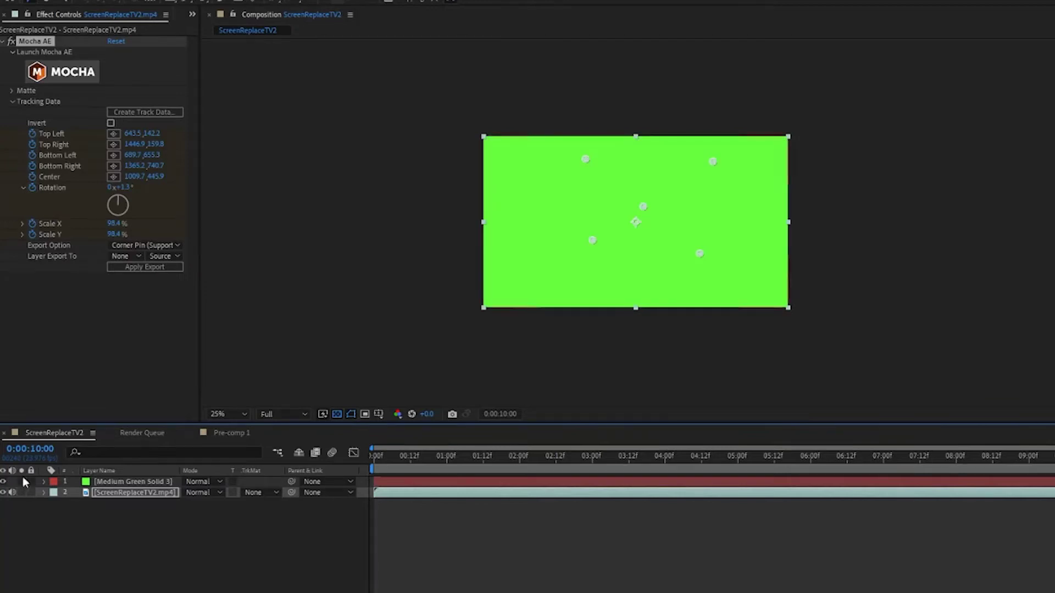
pyautogui.click(130, 245)
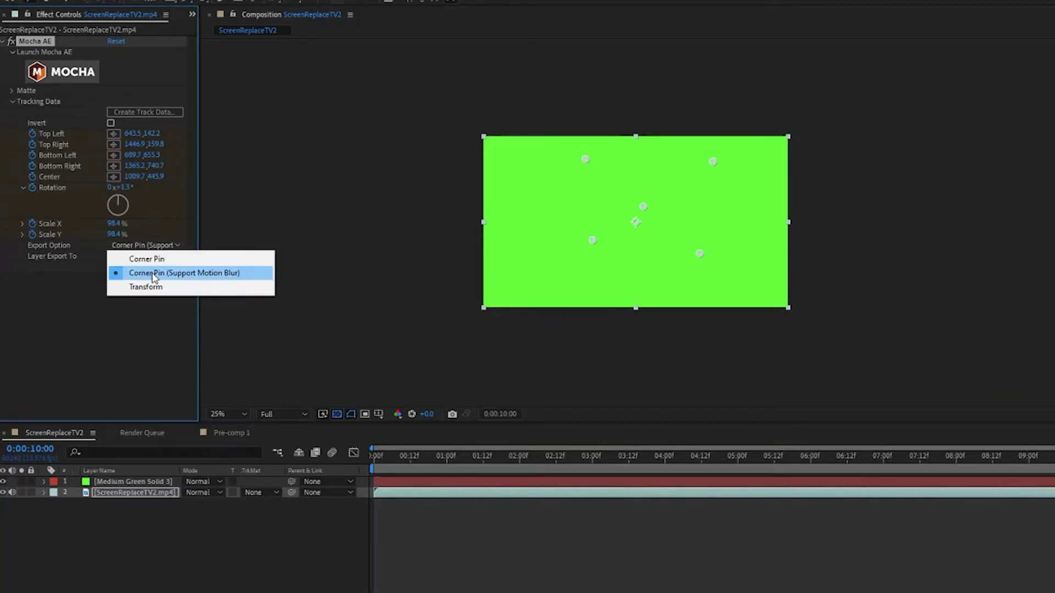
pyautogui.click(33, 301)
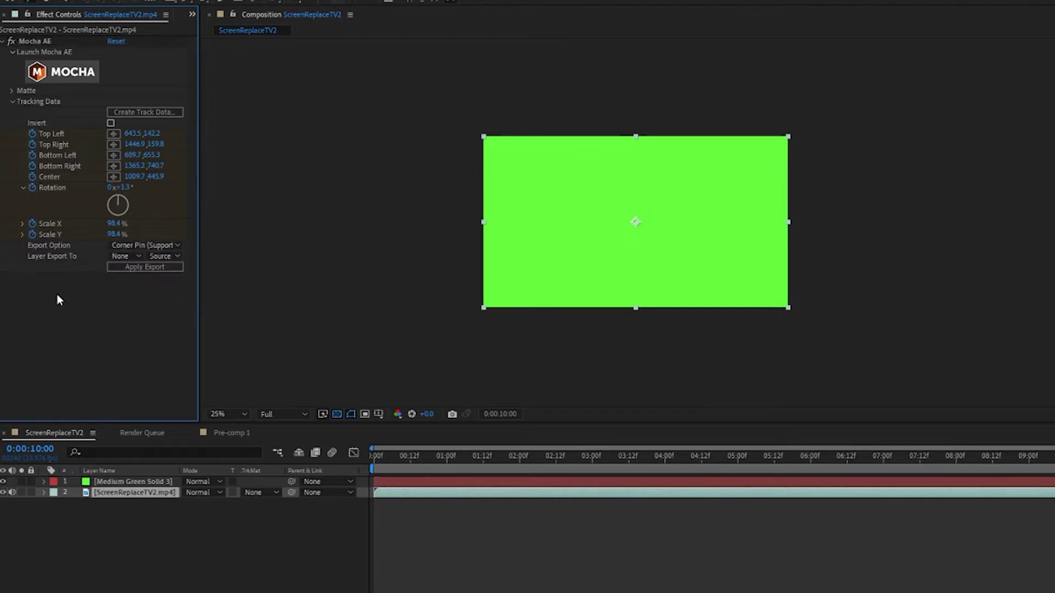
pyautogui.click(126, 256)
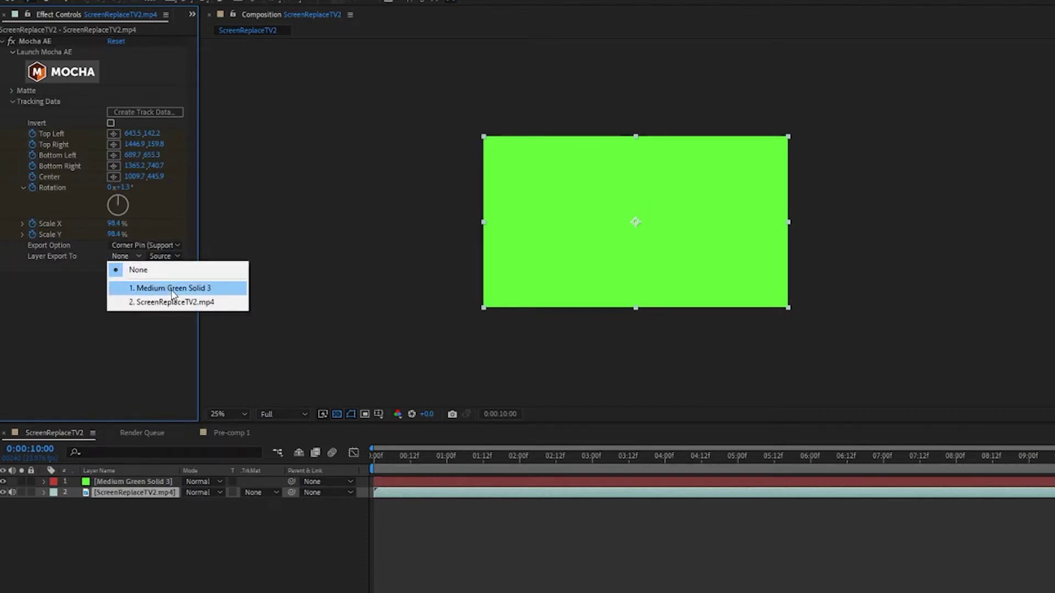
pyautogui.click(153, 291)
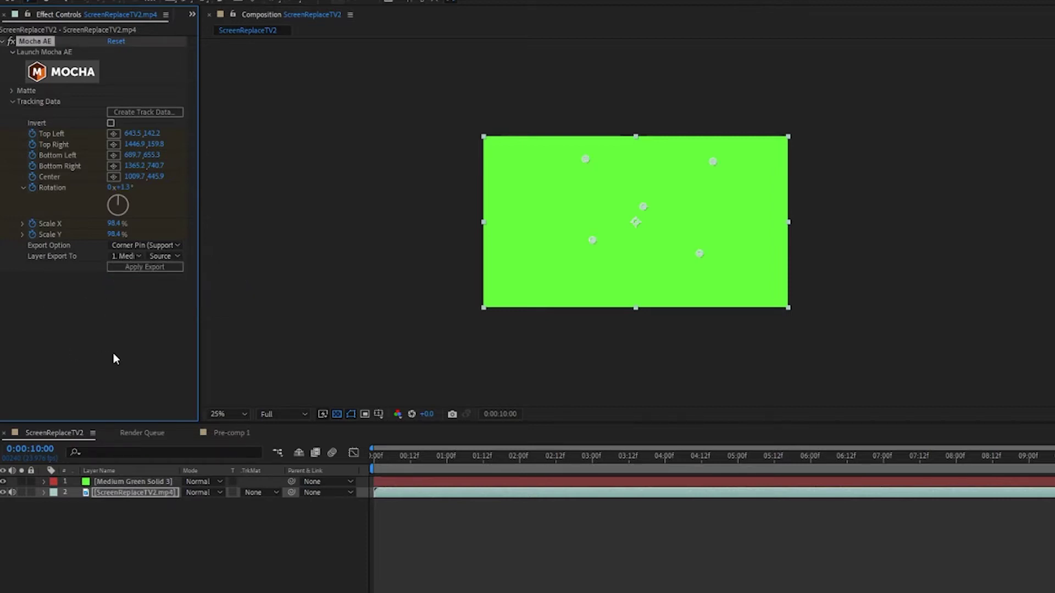
pyautogui.click(135, 269)
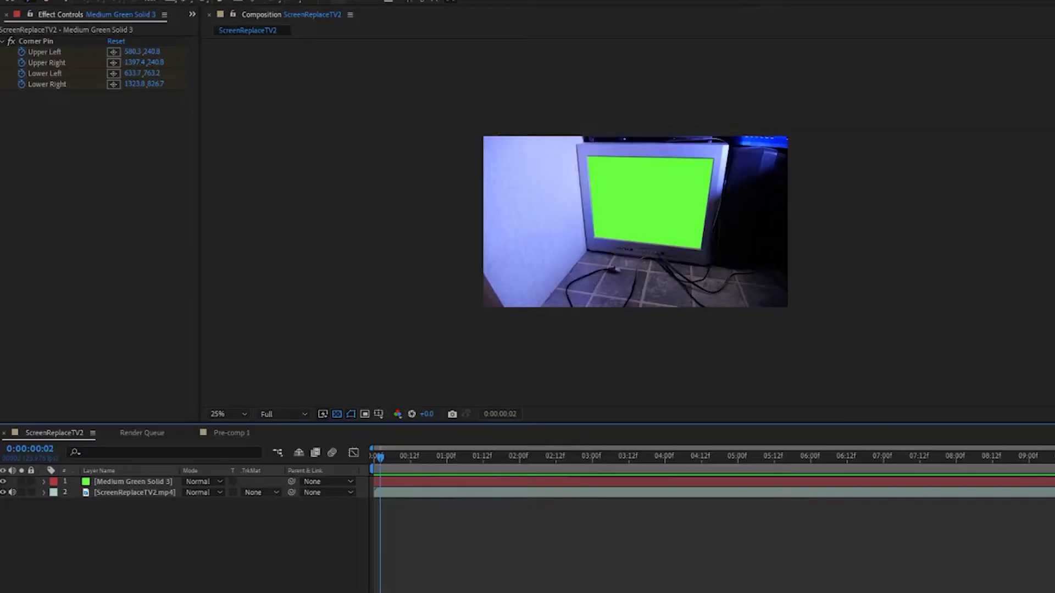
pyautogui.moveTo(1027, 459); pyautogui.dragTo(404, 496)
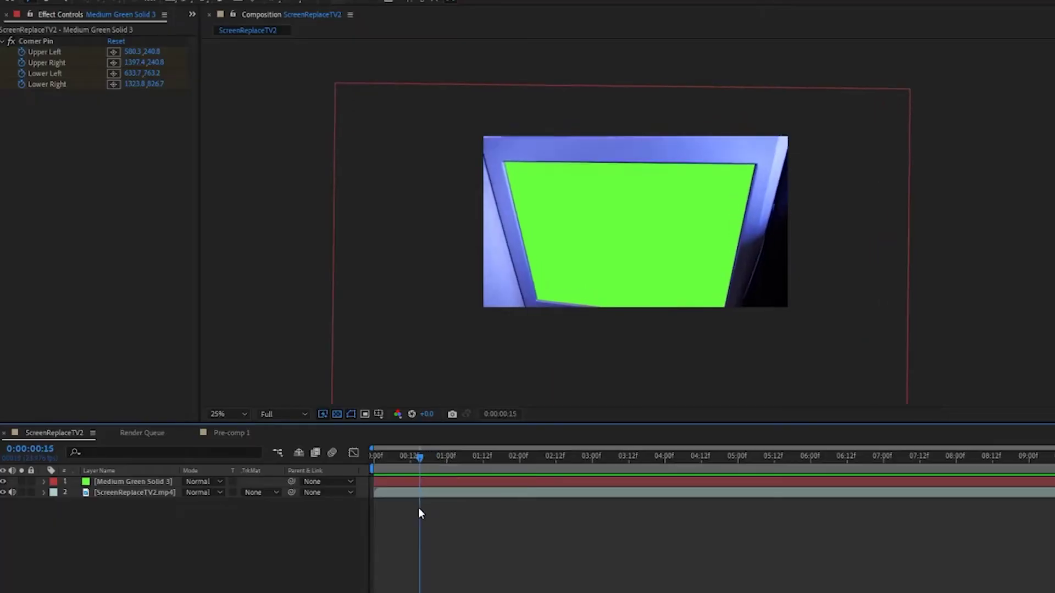
pyautogui.moveTo(417, 507); pyautogui.dragTo(430, 529)
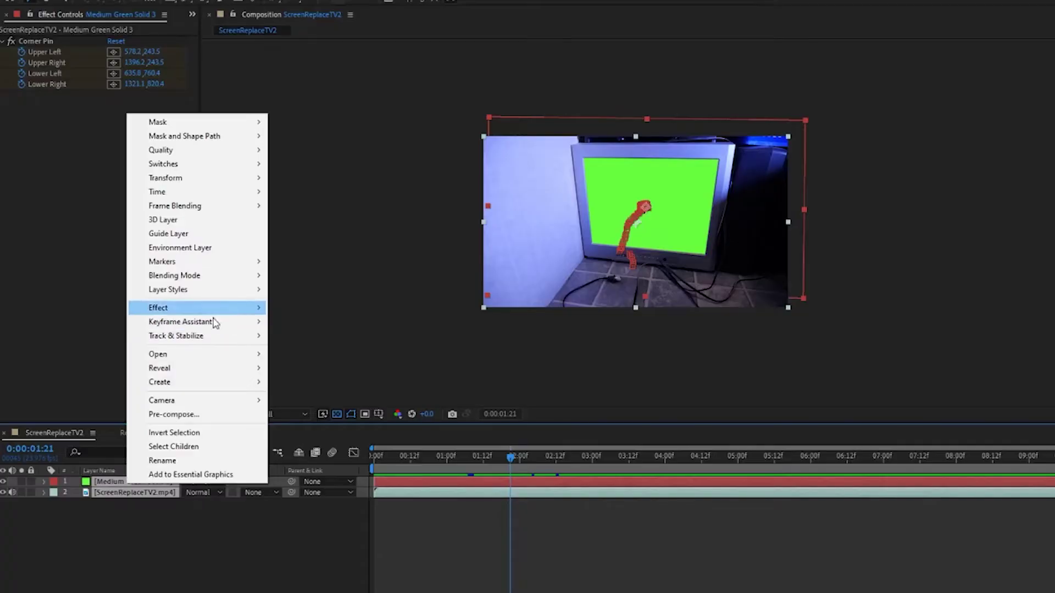
# - Pre-compose the green solid and the TV footage together as "TV Track", moving all attributes into the new composition
pyautogui.click(179, 544)
pyautogui.moveTo(149, 553); pyautogui.dragTo(116, 486)
pyautogui.rightClick(120, 486)
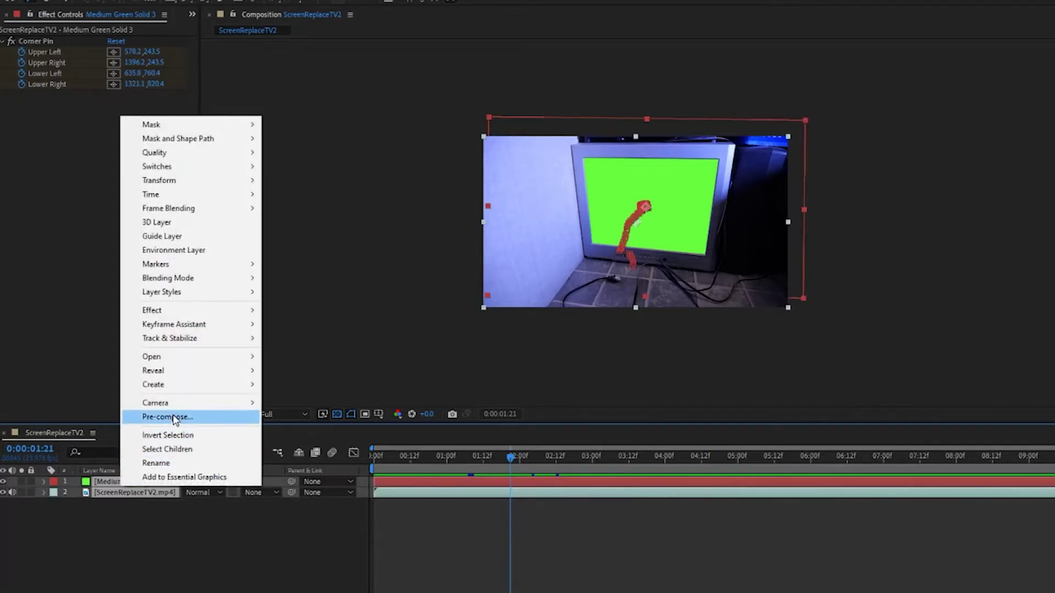
pyautogui.click(165, 416)
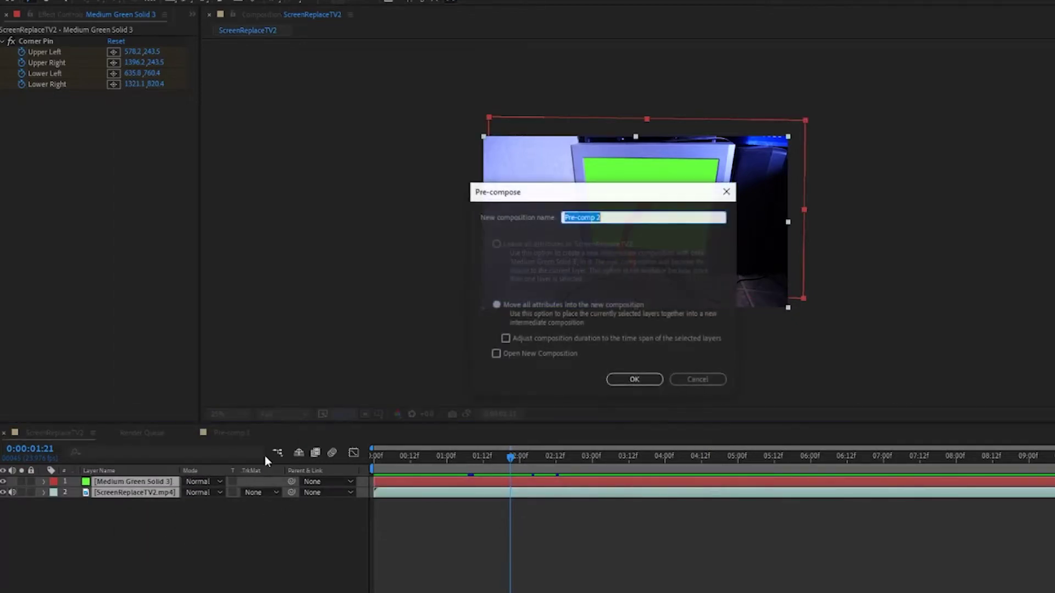
pyautogui.write('TV ')
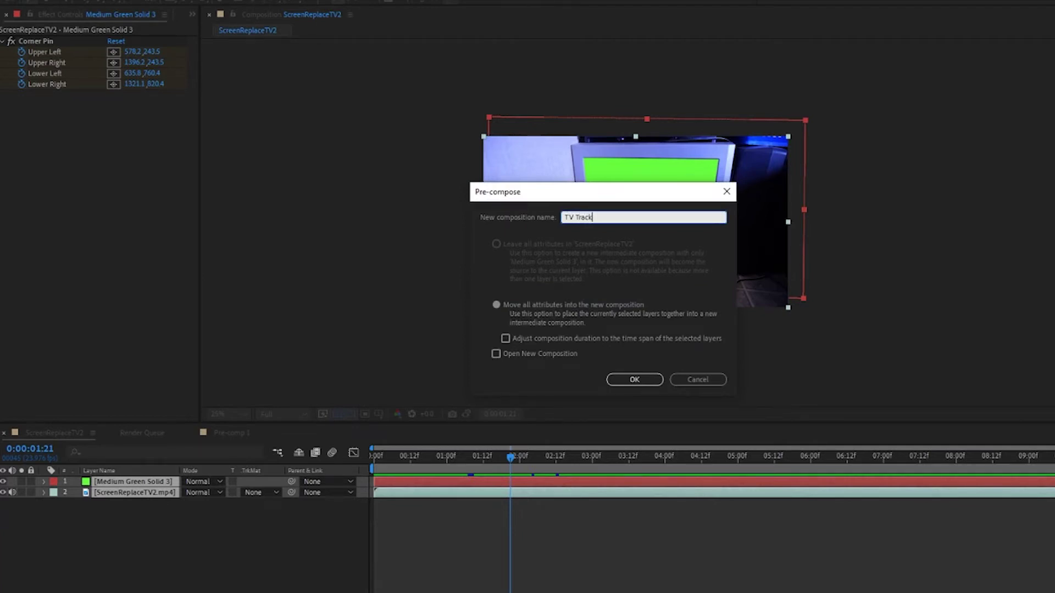
pyautogui.write('Track')
pyautogui.press('Return')
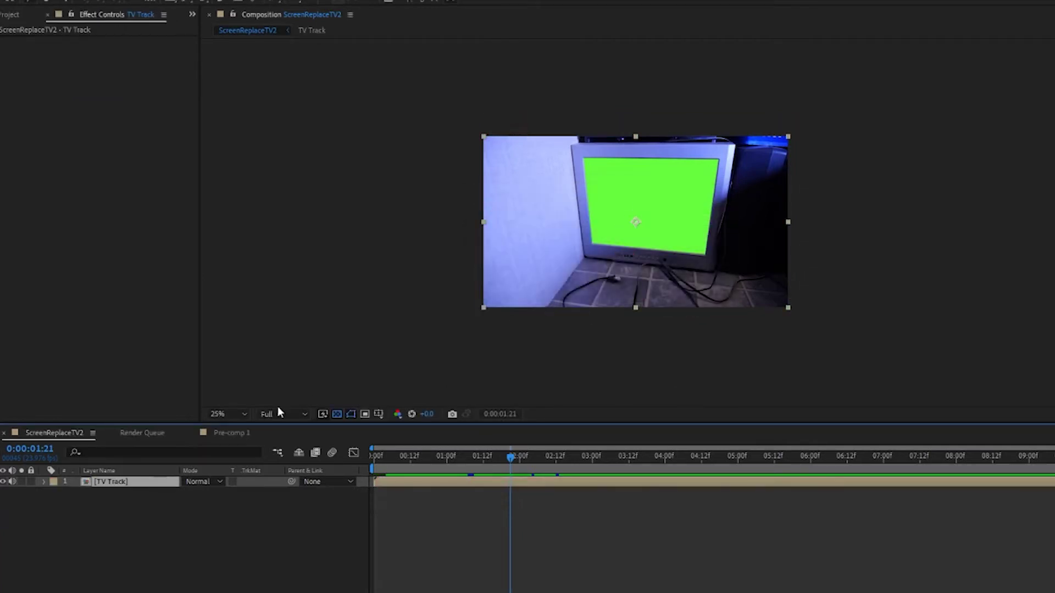
# - Apply Keylight (1.2) to the TV Track layer and sample the green screen as the Screen Colour
pyautogui.click(314, 514)
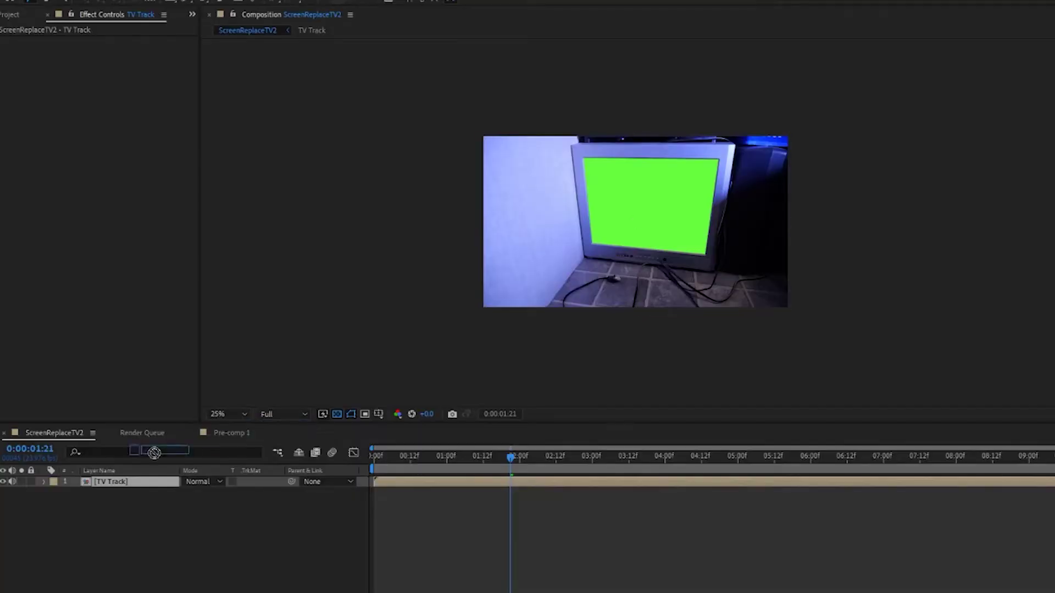
pyautogui.click(112, 490)
pyautogui.moveTo(114, 488); pyautogui.dragTo(115, 489)
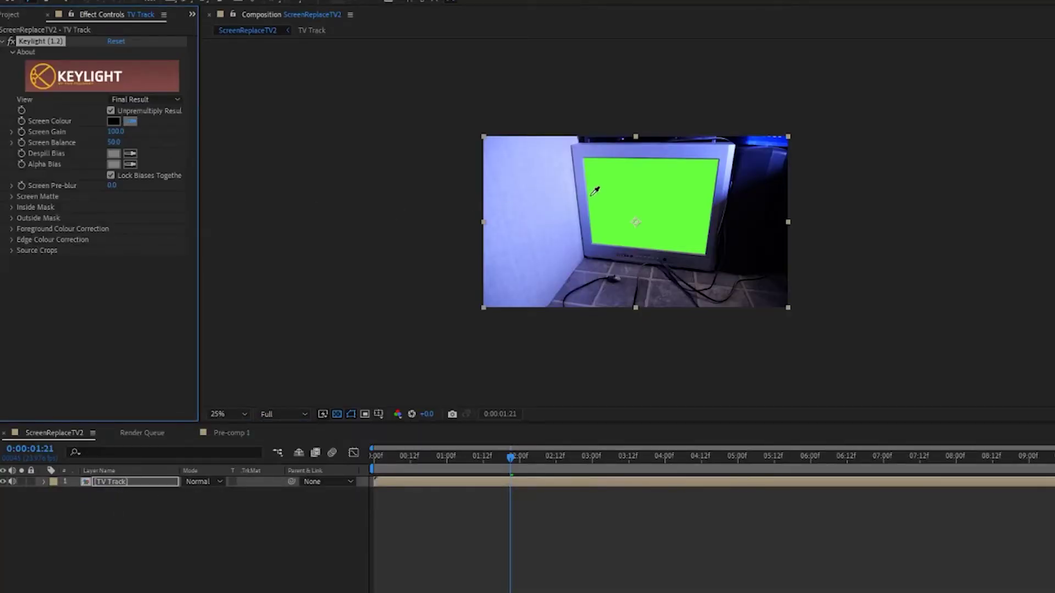
pyautogui.click(620, 184)
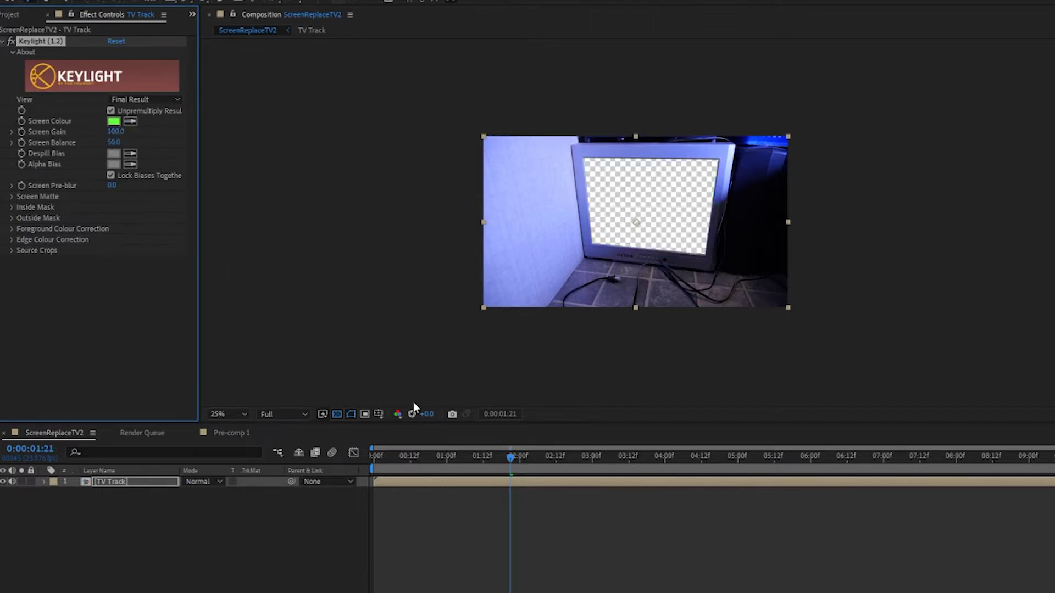
# - Scrub through and play back the keyed TV Track composition to check the transparent screen area in motion
pyautogui.moveTo(503, 455); pyautogui.dragTo(714, 470)
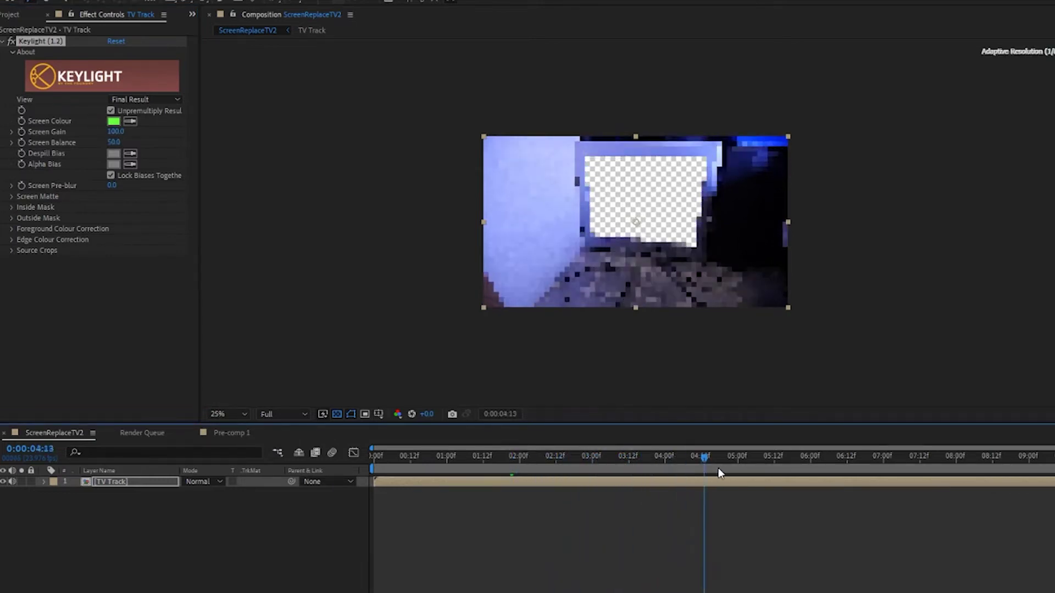
pyautogui.moveTo(806, 479); pyautogui.dragTo(967, 461)
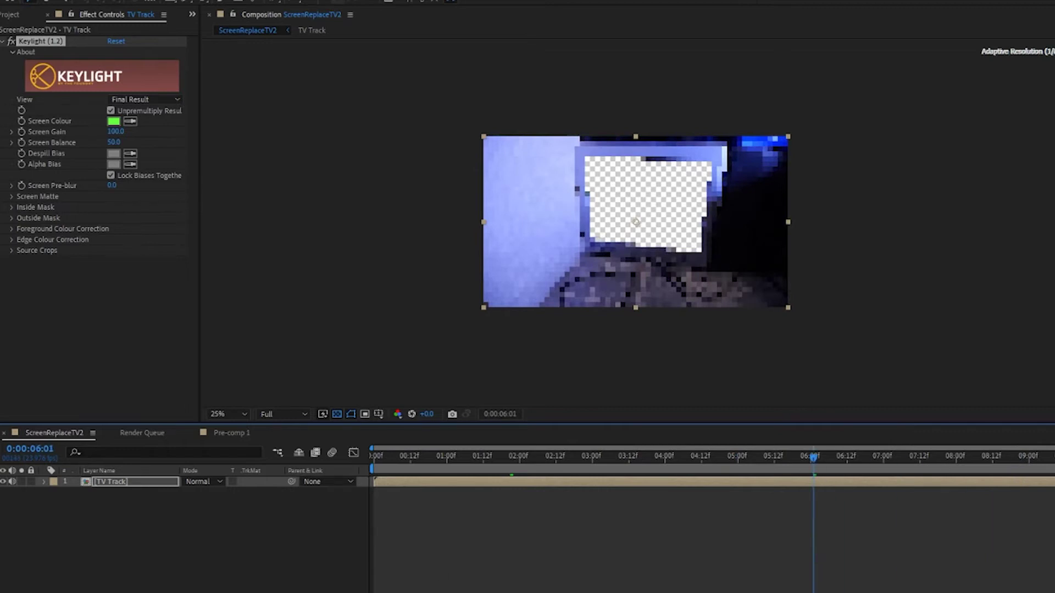
pyautogui.click(848, 512)
pyautogui.press('space')
pyautogui.moveTo(828, 456); pyautogui.dragTo(850, 476)
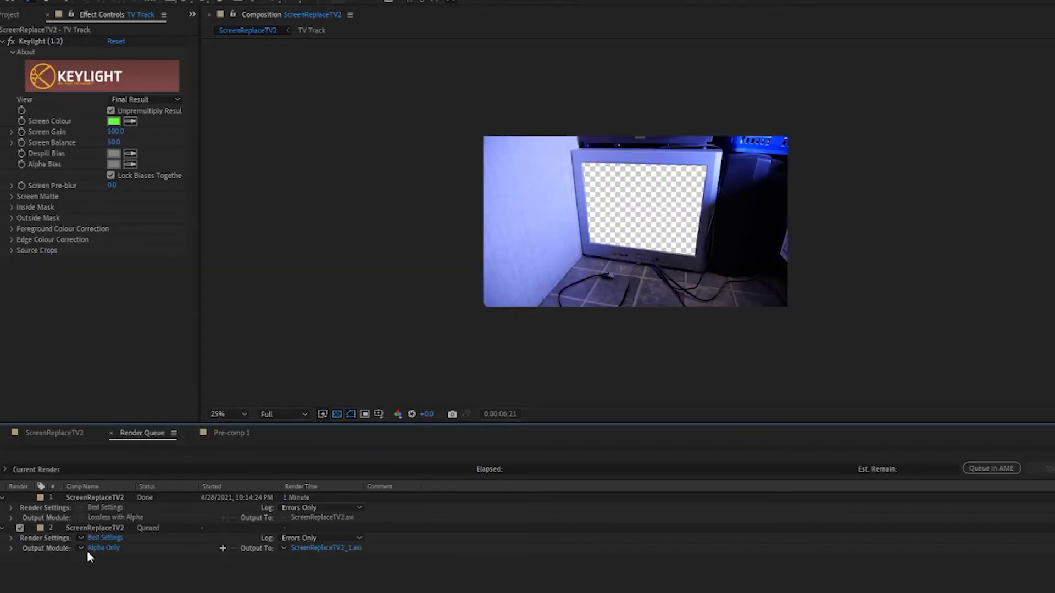
# - Set the output module of the queued ScreenReplaceTV2 render to Lossless with Alpha
pyautogui.click(85, 548)
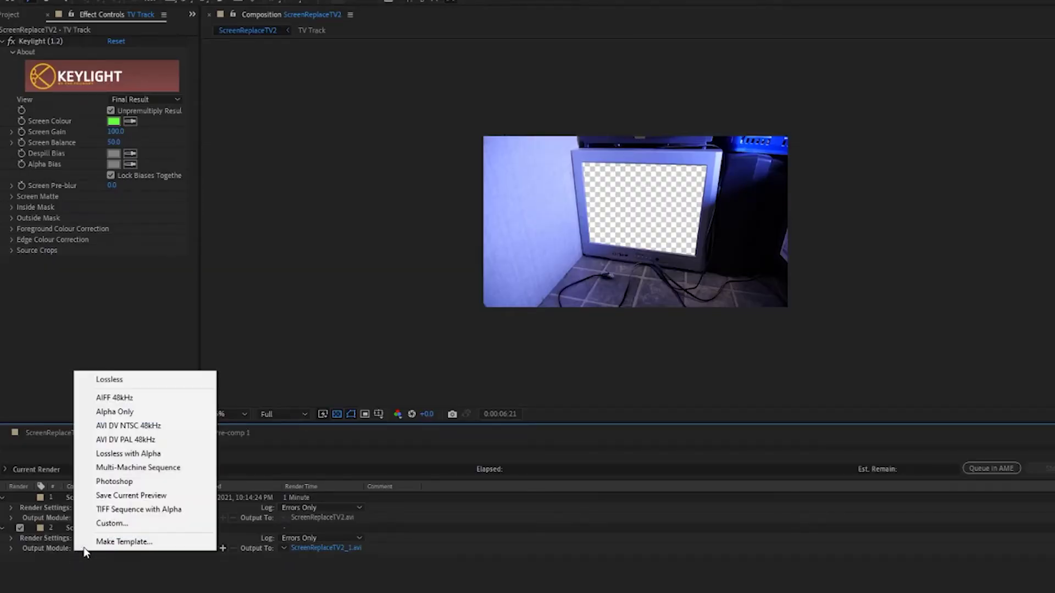
pyautogui.click(162, 454)
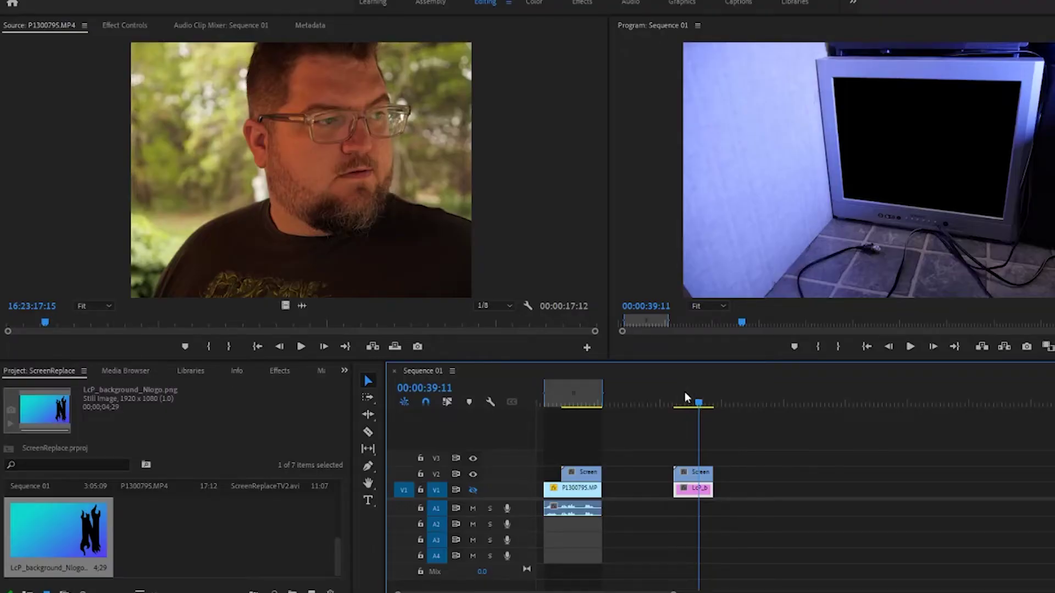
# - Switch to Premiere Pro and adjust the placement of LcP_background_Nlogo.png behind the TV's transparent screen with its Motion controls
pyautogui.moveTo(676, 405); pyautogui.dragTo(686, 427)
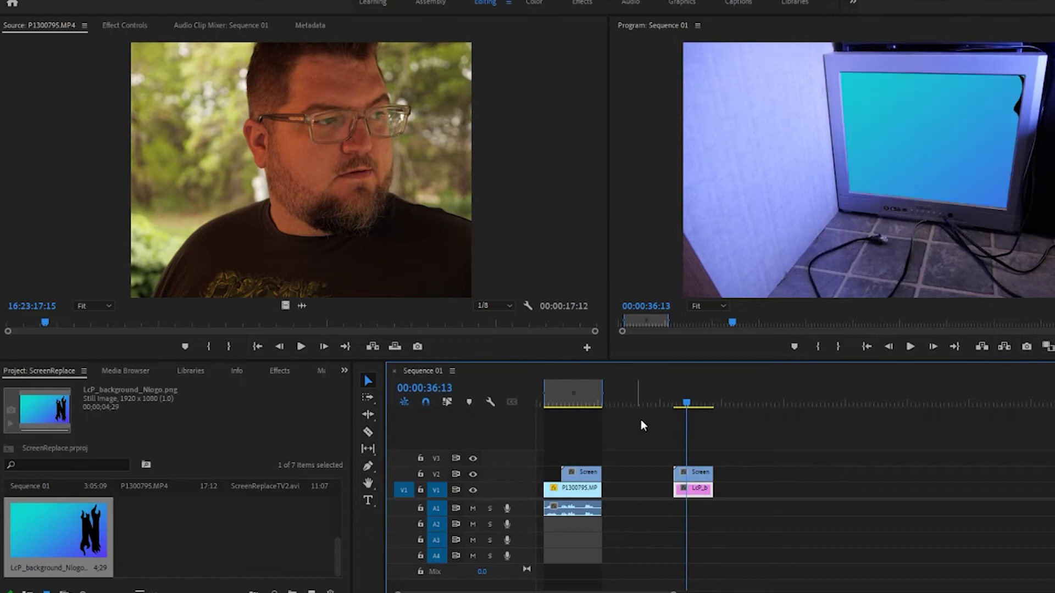
pyautogui.click(133, 30)
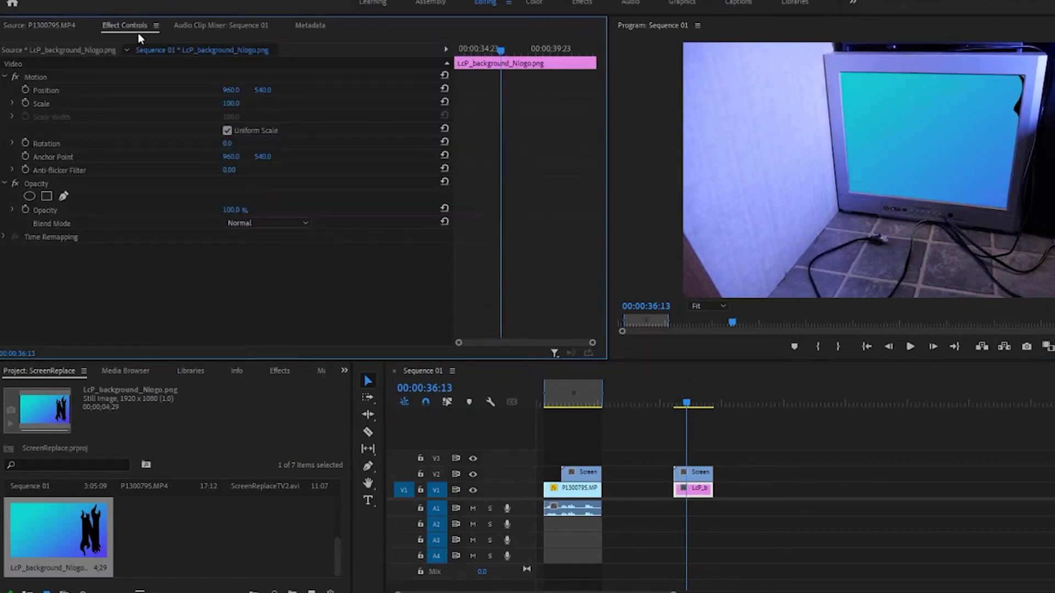
pyautogui.click(235, 81)
pyautogui.moveTo(845, 116); pyautogui.dragTo(826, 104)
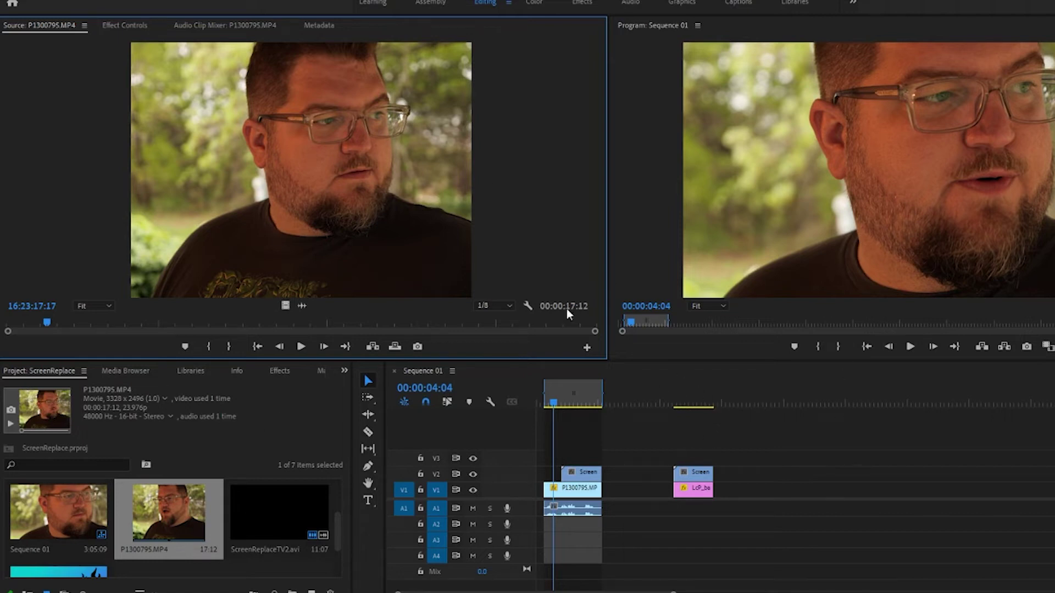
# - Play and scrub through the first section of Sequence 01 to review the P1300795.MP4 clip inside the tracked TV screen
pyautogui.click(550, 405)
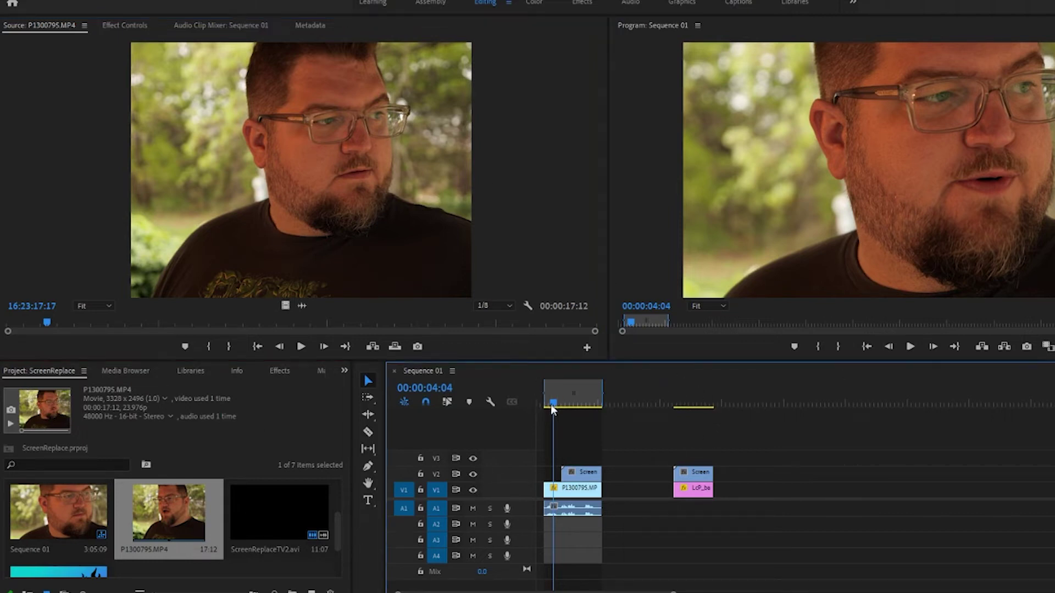
pyautogui.press('space')
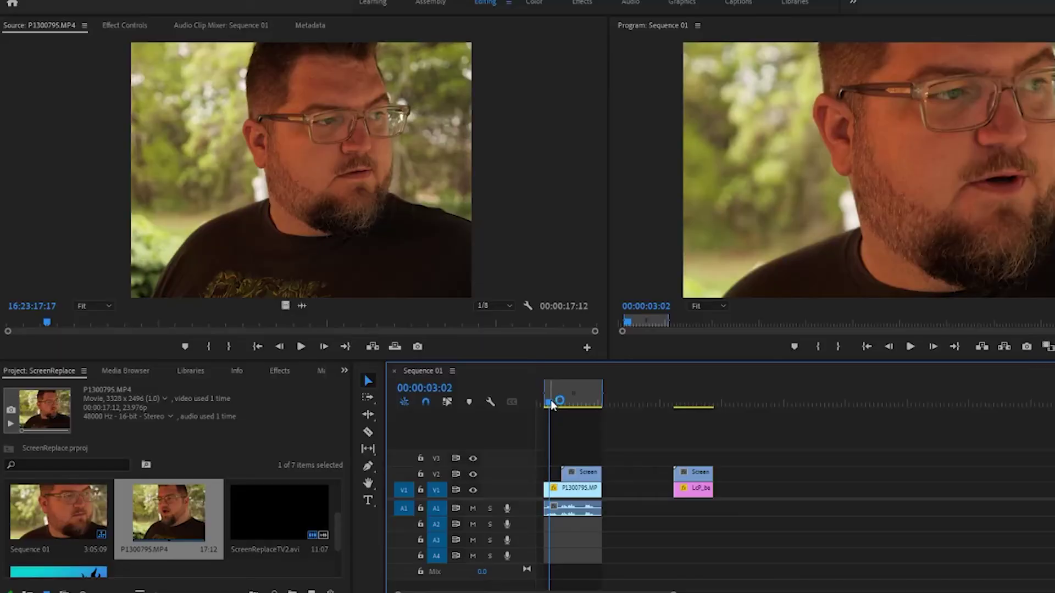
pyautogui.moveTo(559, 398); pyautogui.dragTo(568, 416)
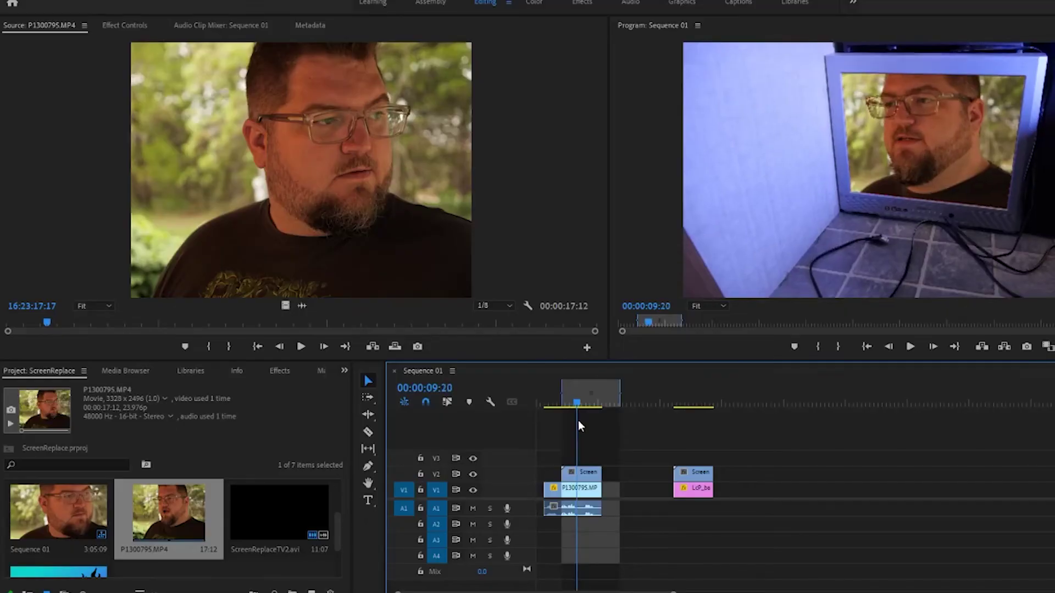
pyautogui.moveTo(578, 420)
pyautogui.mouseDown()
pyautogui.moveTo(595, 431)
pyautogui.moveTo(573, 440)
pyautogui.mouseUp()
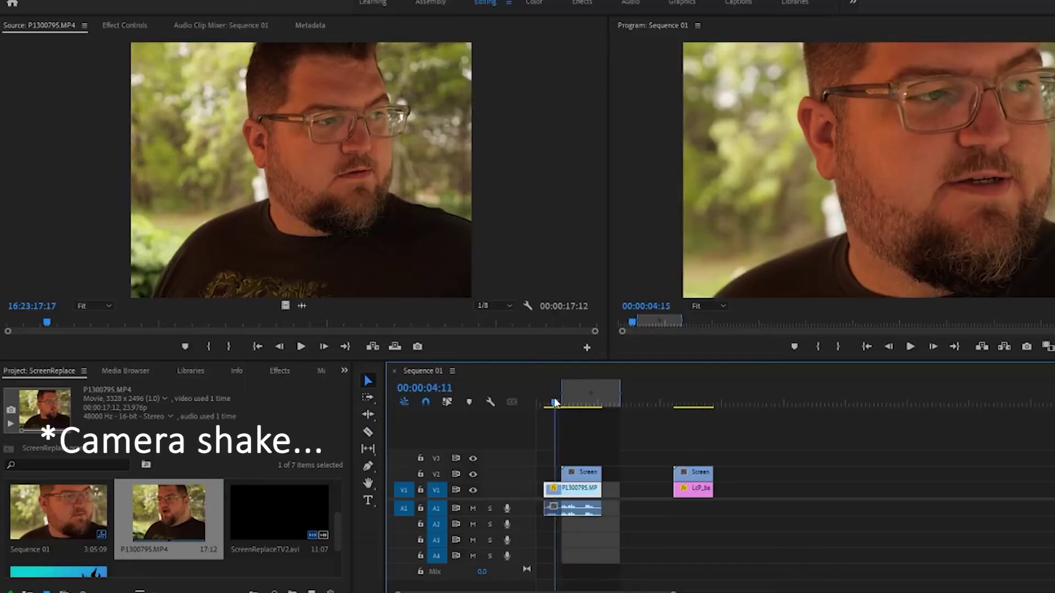
pyautogui.click(548, 404)
pyautogui.press('space')
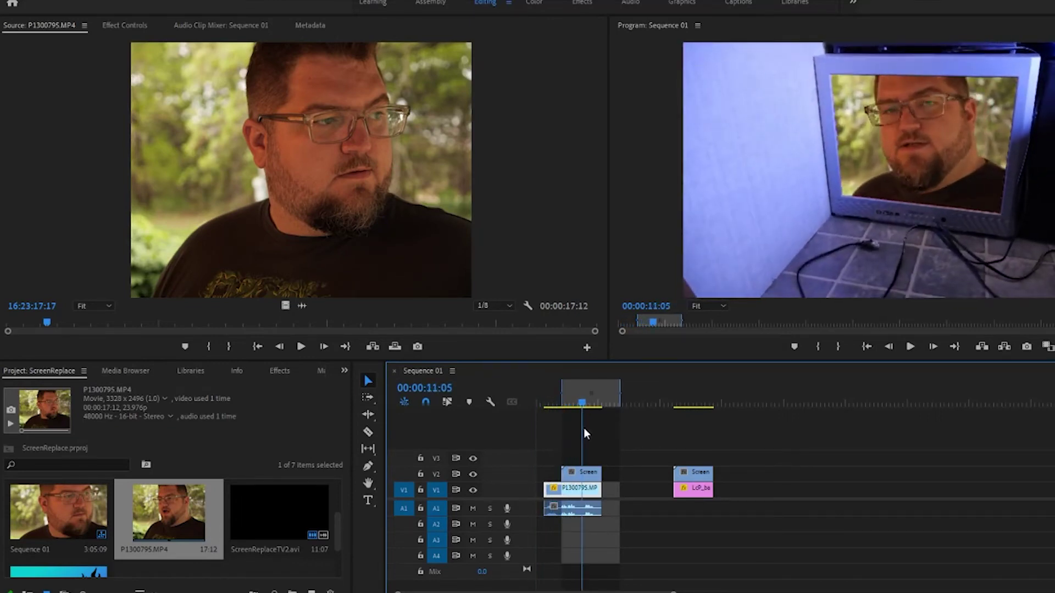
pyautogui.moveTo(599, 437); pyautogui.dragTo(568, 442)
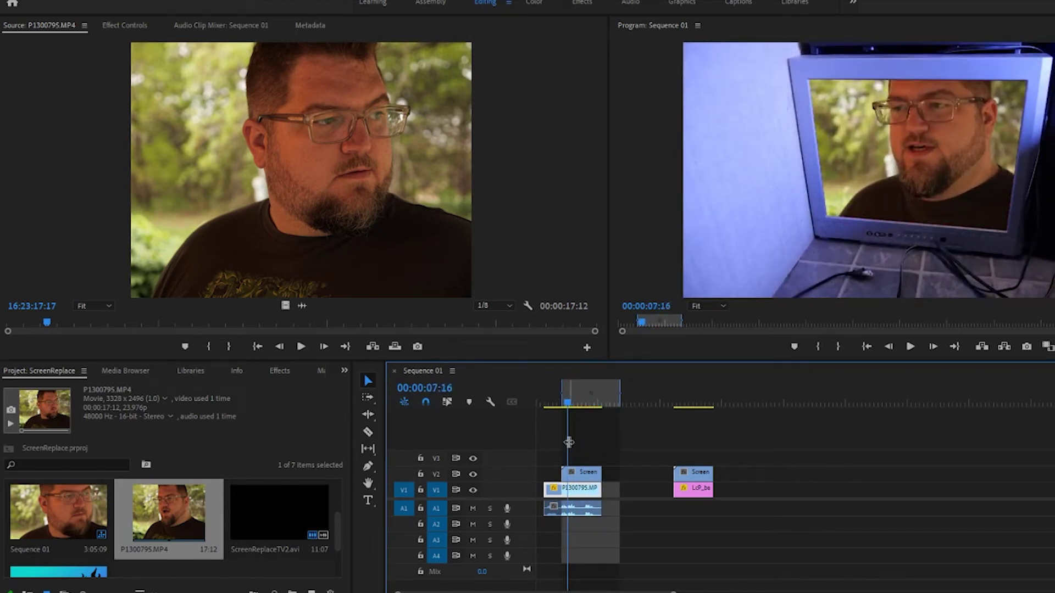